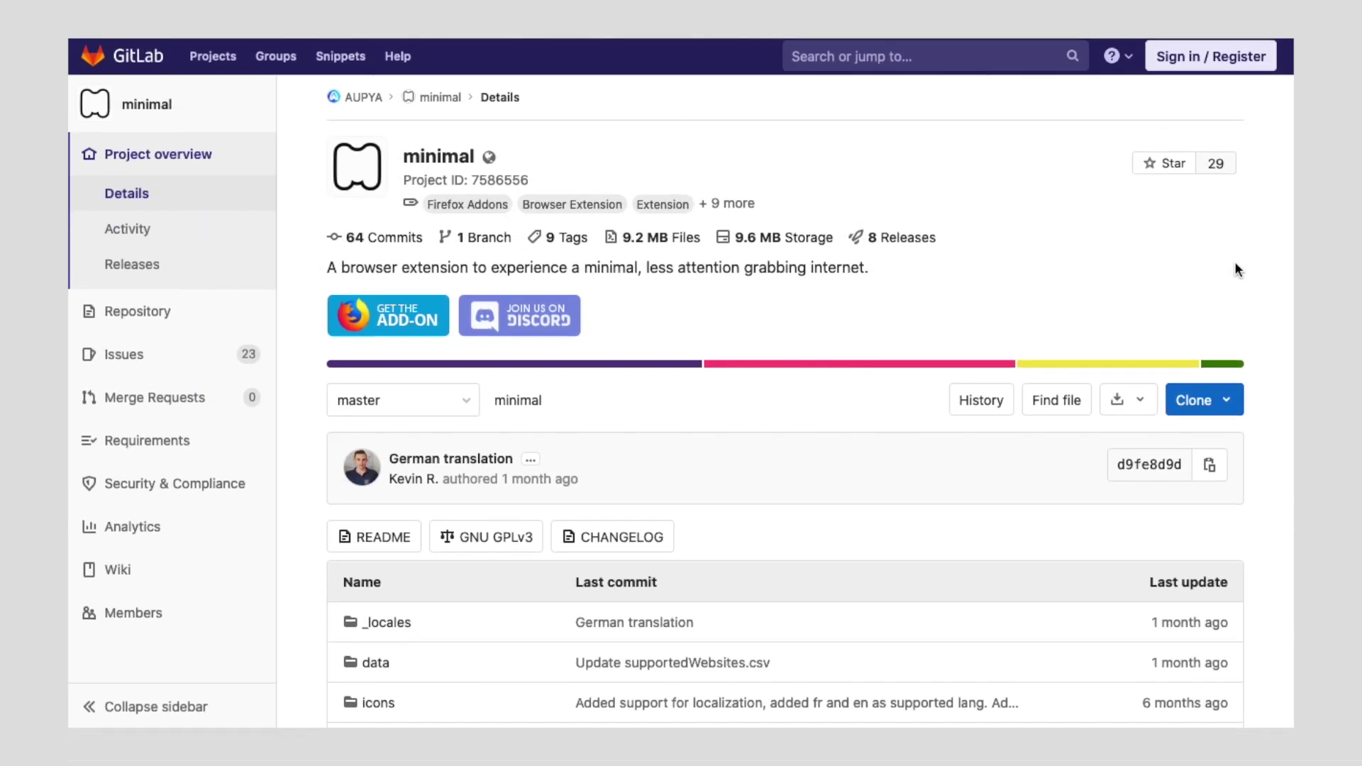
scroll(1234, 261, down, 2)
scroll(1234, 268, down, 3)
scroll(1234, 268, down, 3)
scroll(1234, 268, down, 3)
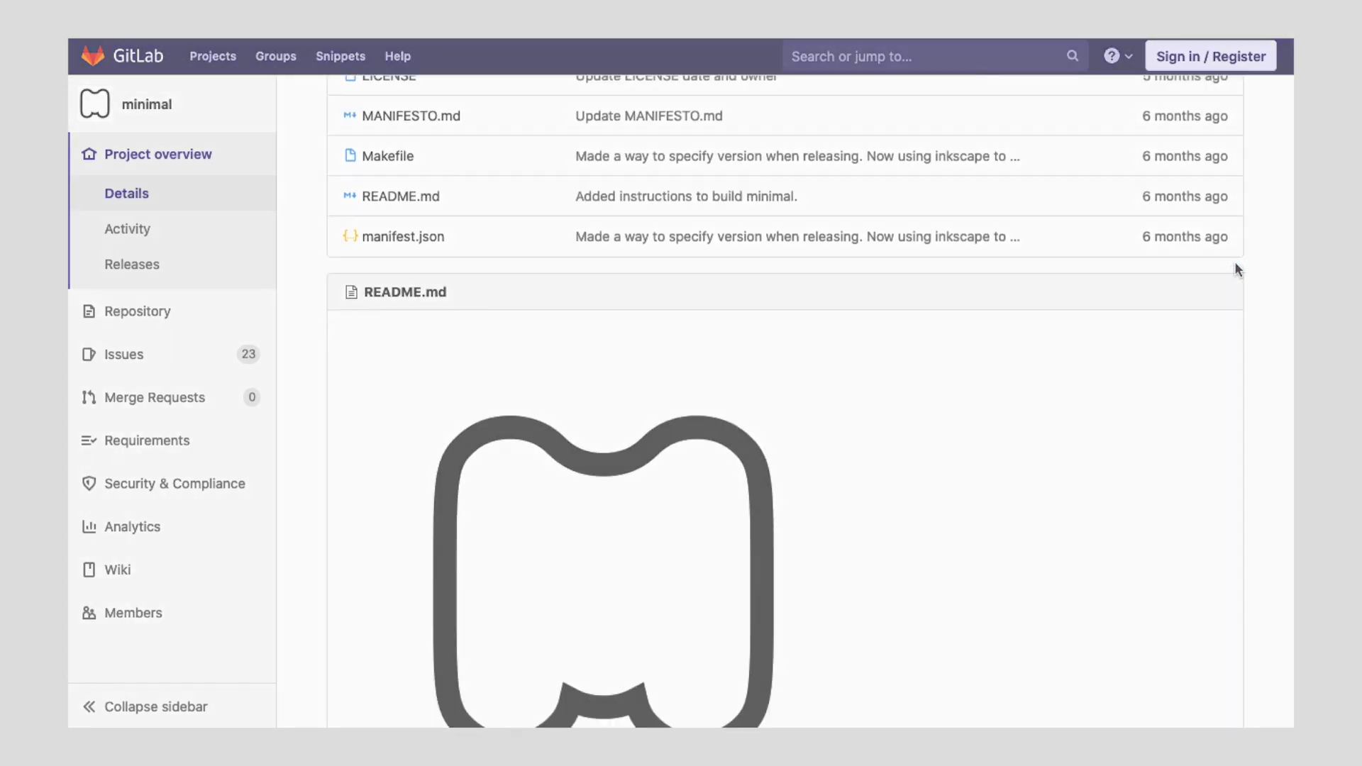
scroll(1235, 269, down, 3)
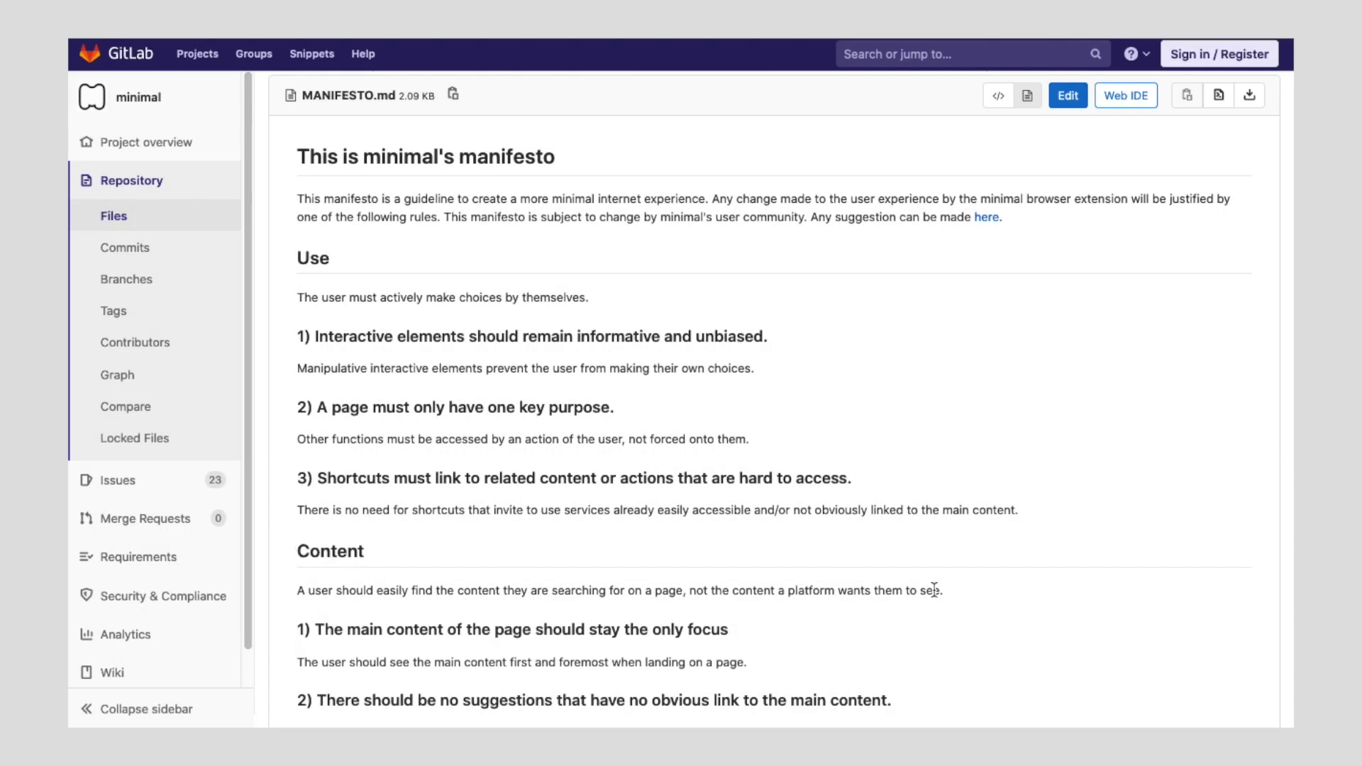
scroll(933, 589, down, 2)
scroll(933, 590, down, 2)
scroll(933, 589, down, 2)
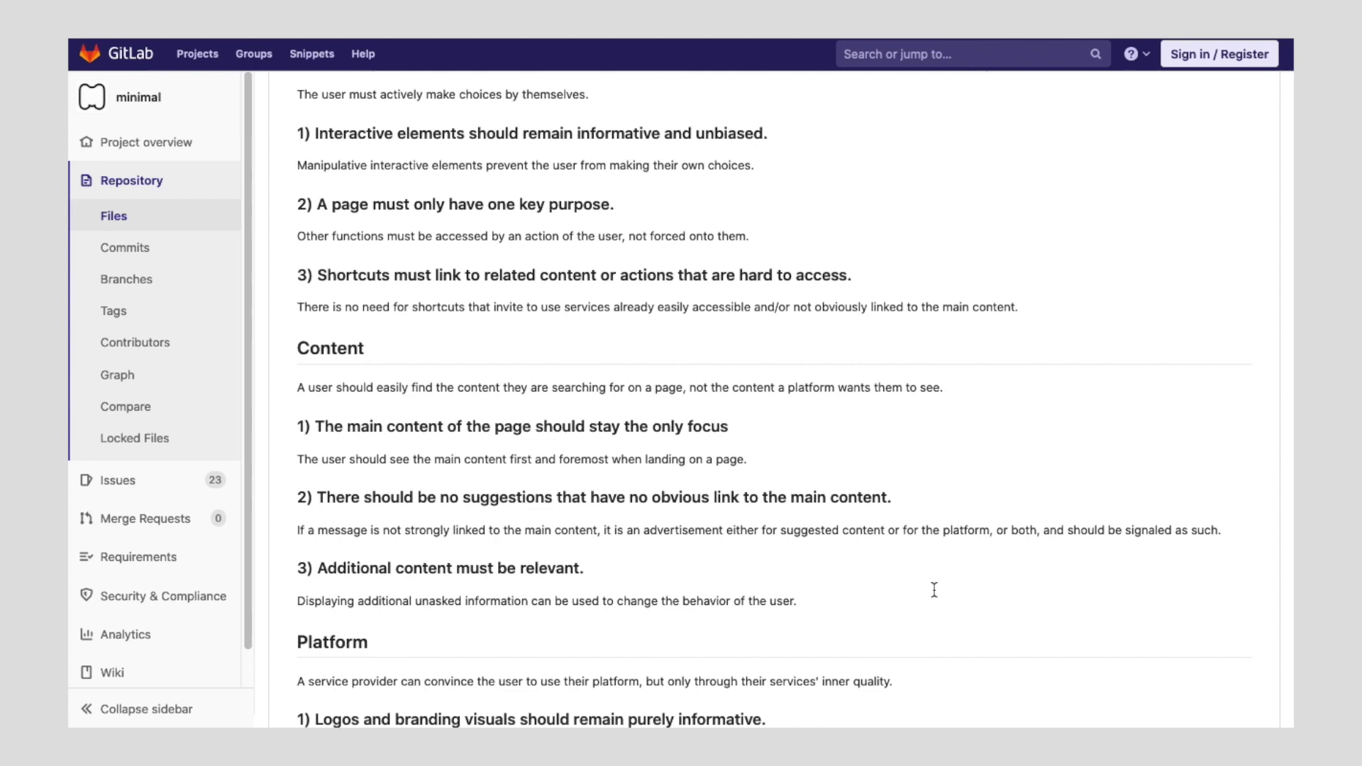
scroll(933, 590, down, 2)
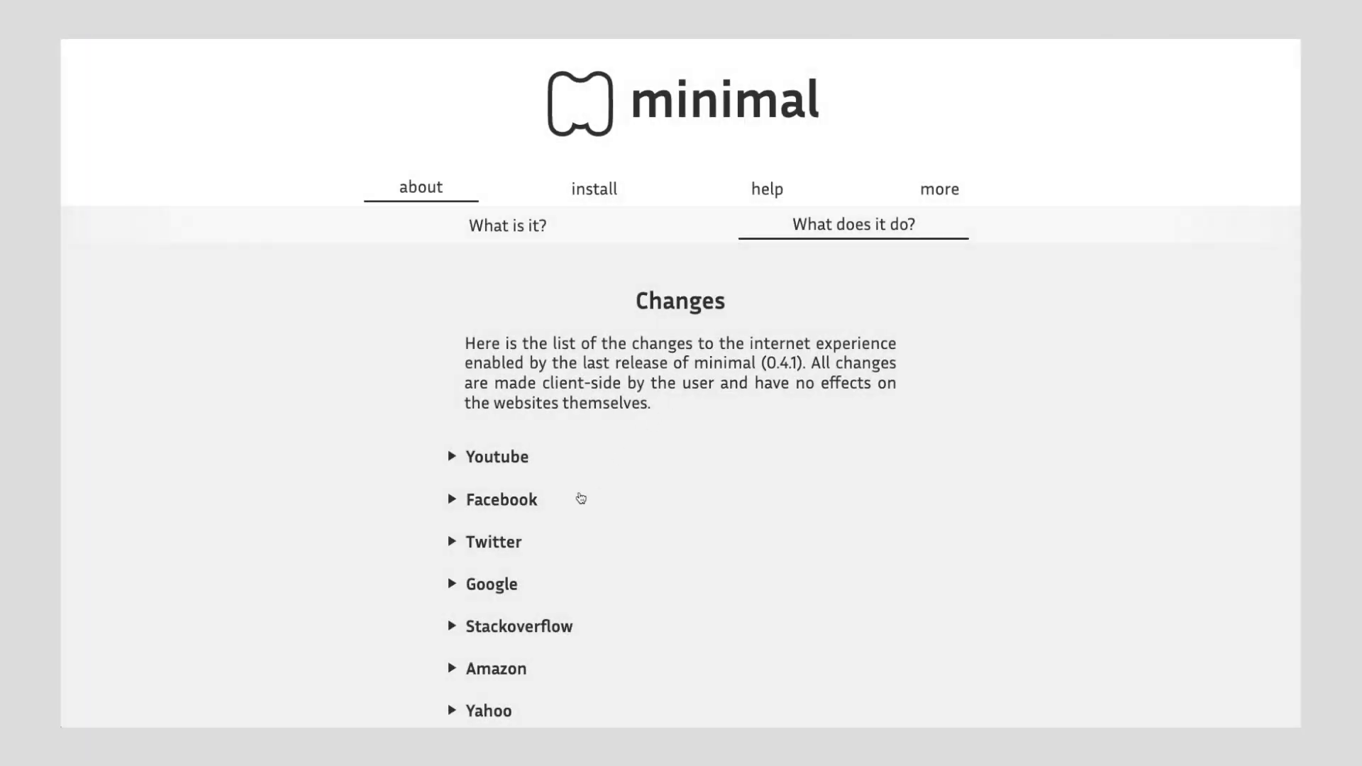
Expand the Facebook section and its 'Remove messenger button on mobile browsers' change.
click(574, 505)
scroll(575, 506, down, 2)
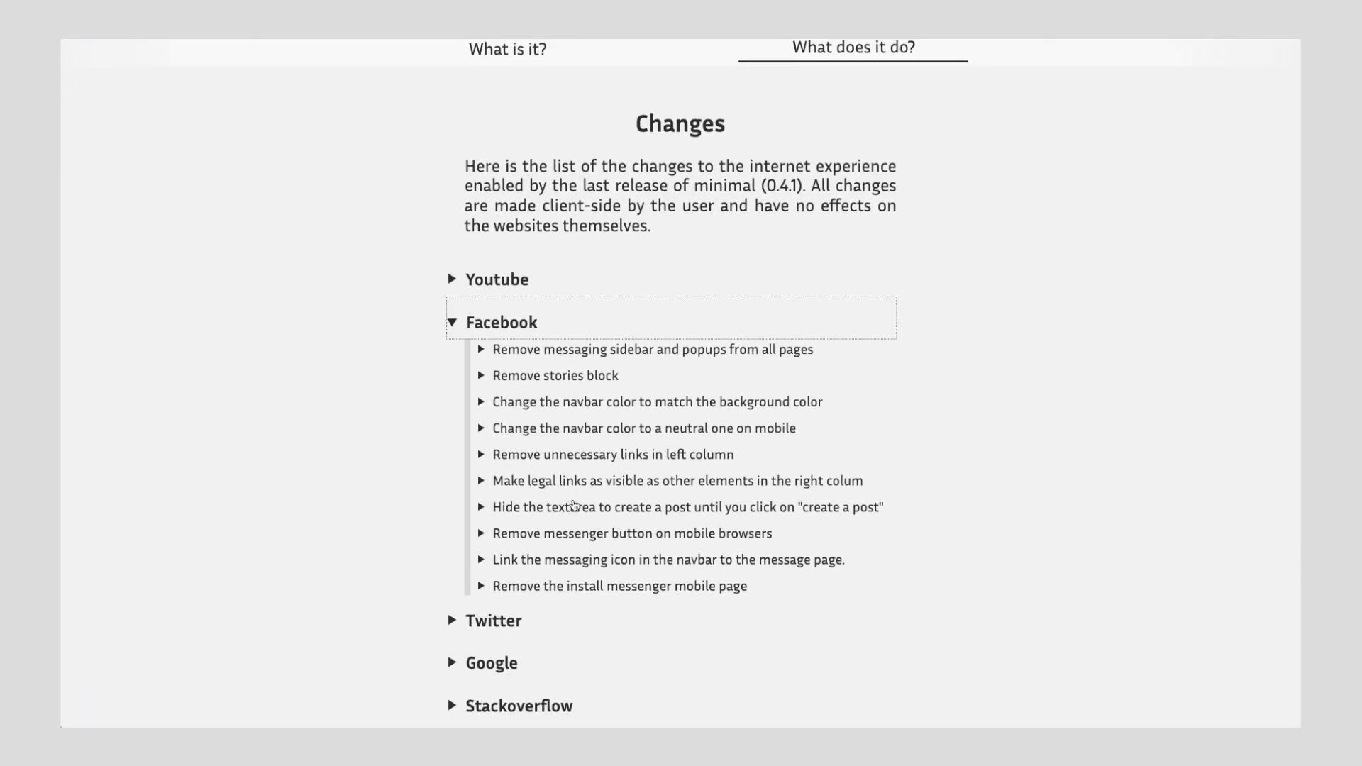
click(575, 500)
scroll(575, 506, down, 1)
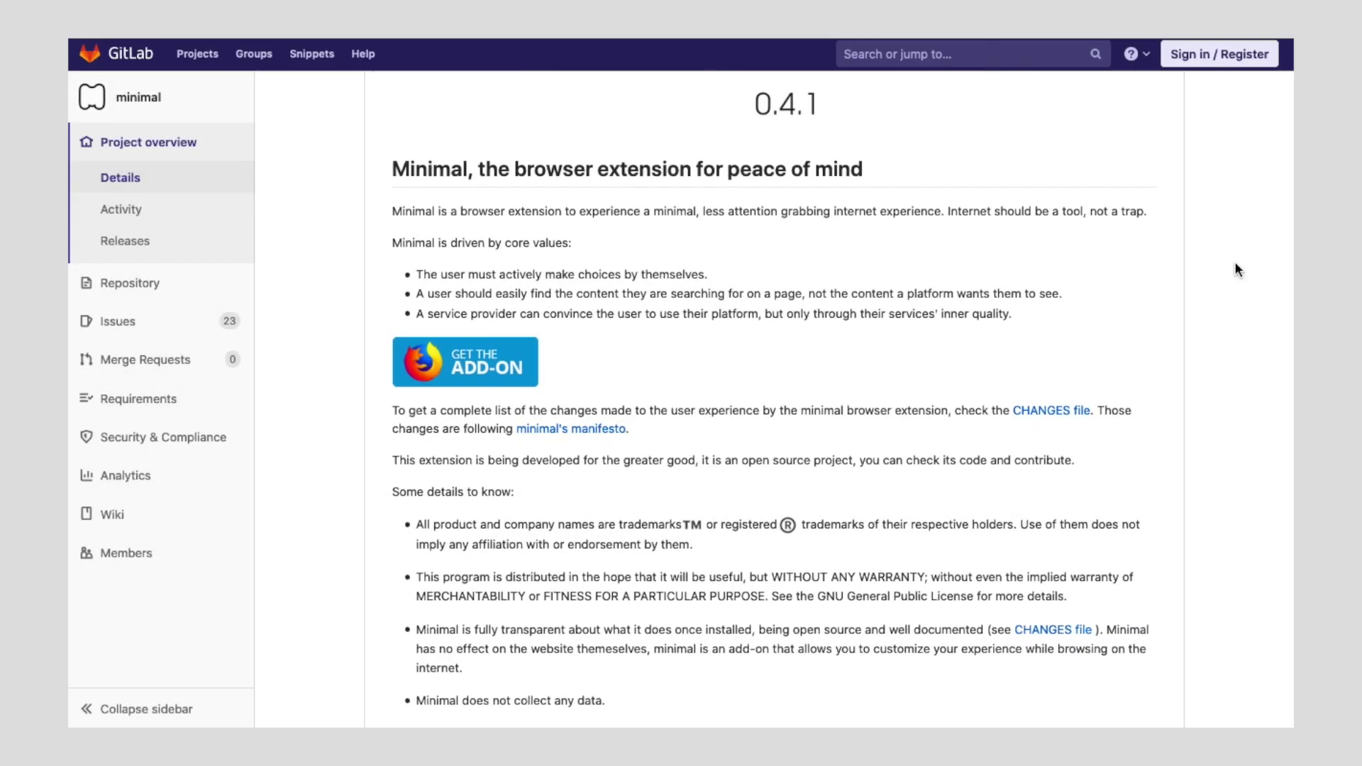
scroll(1235, 261, down, 3)
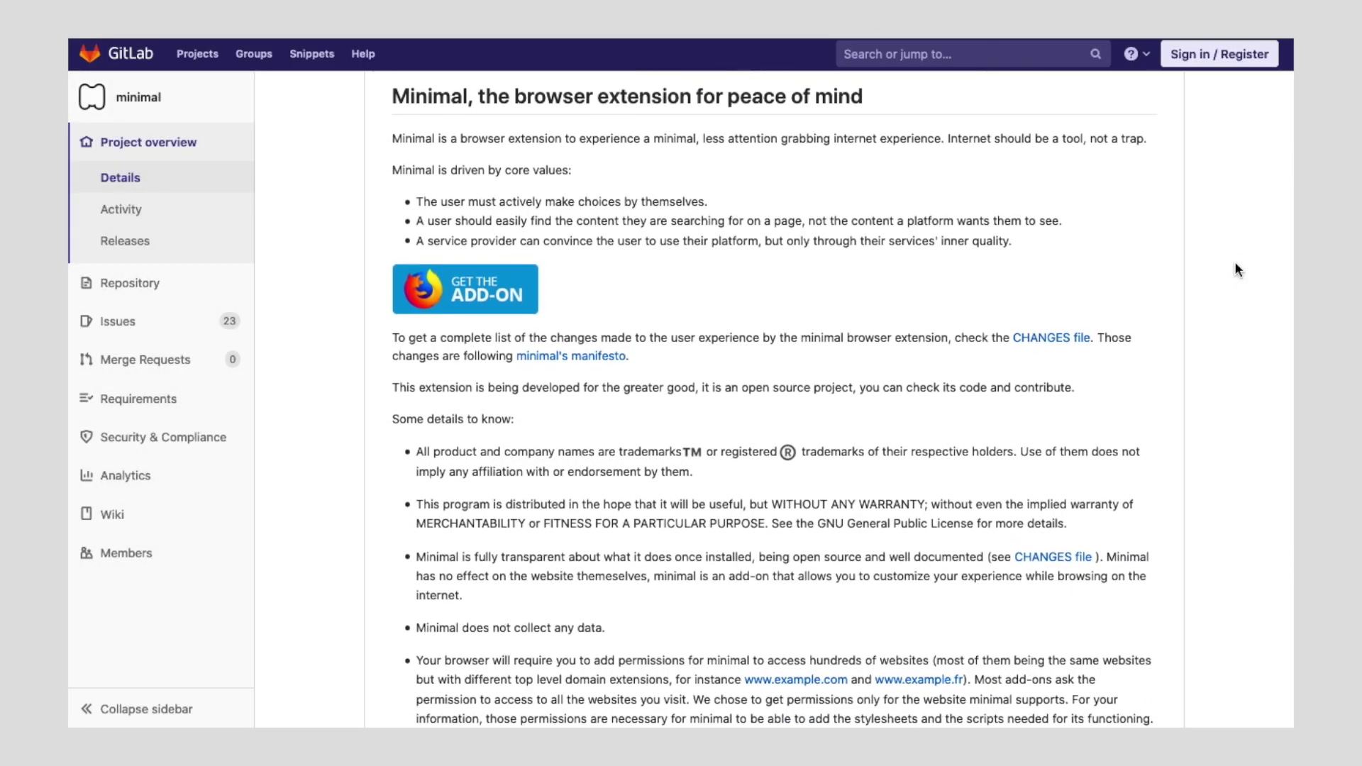
scroll(1234, 261, down, 3)
scroll(1235, 260, down, 2)
scroll(1234, 260, down, 1)
scroll(1234, 261, down, 1)
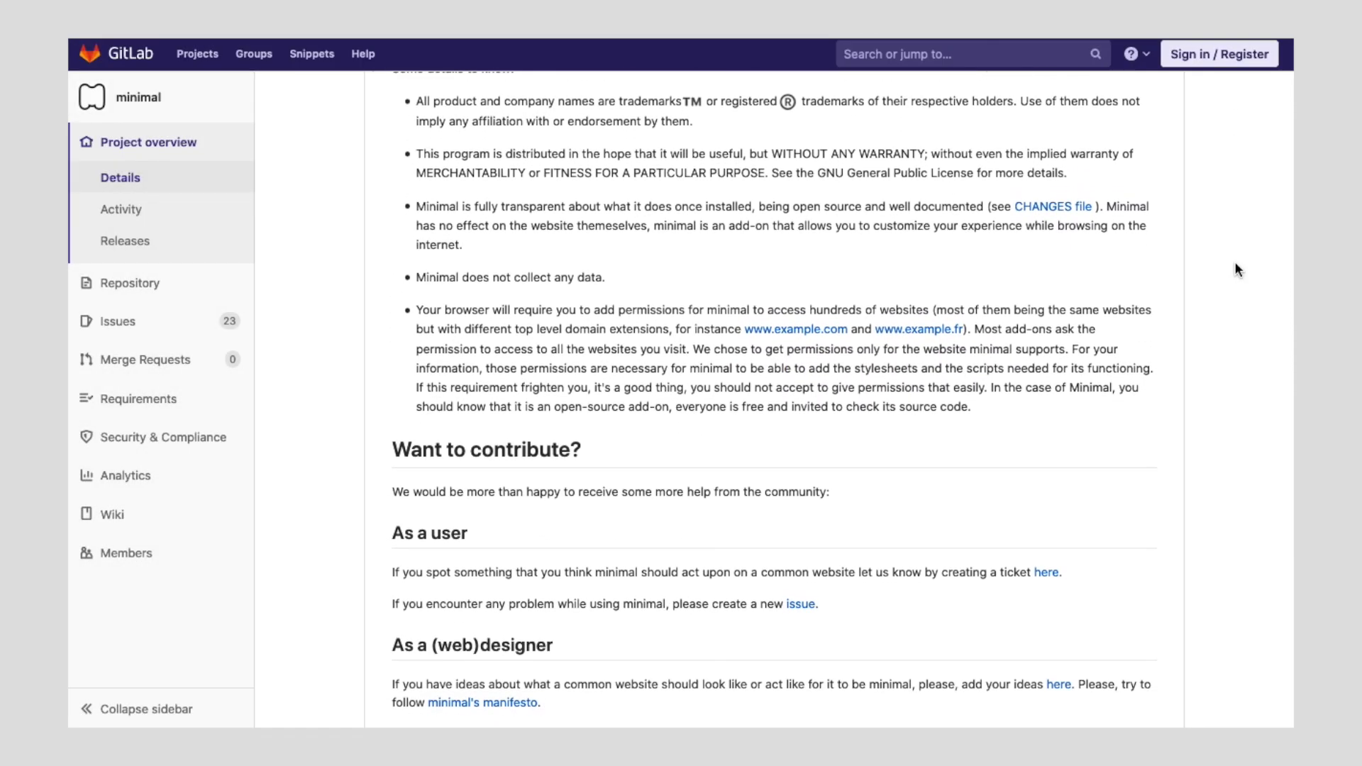
scroll(1234, 261, down, 1)
scroll(1235, 261, down, 2)
scroll(1235, 261, down, 2)
scroll(1234, 260, down, 1)
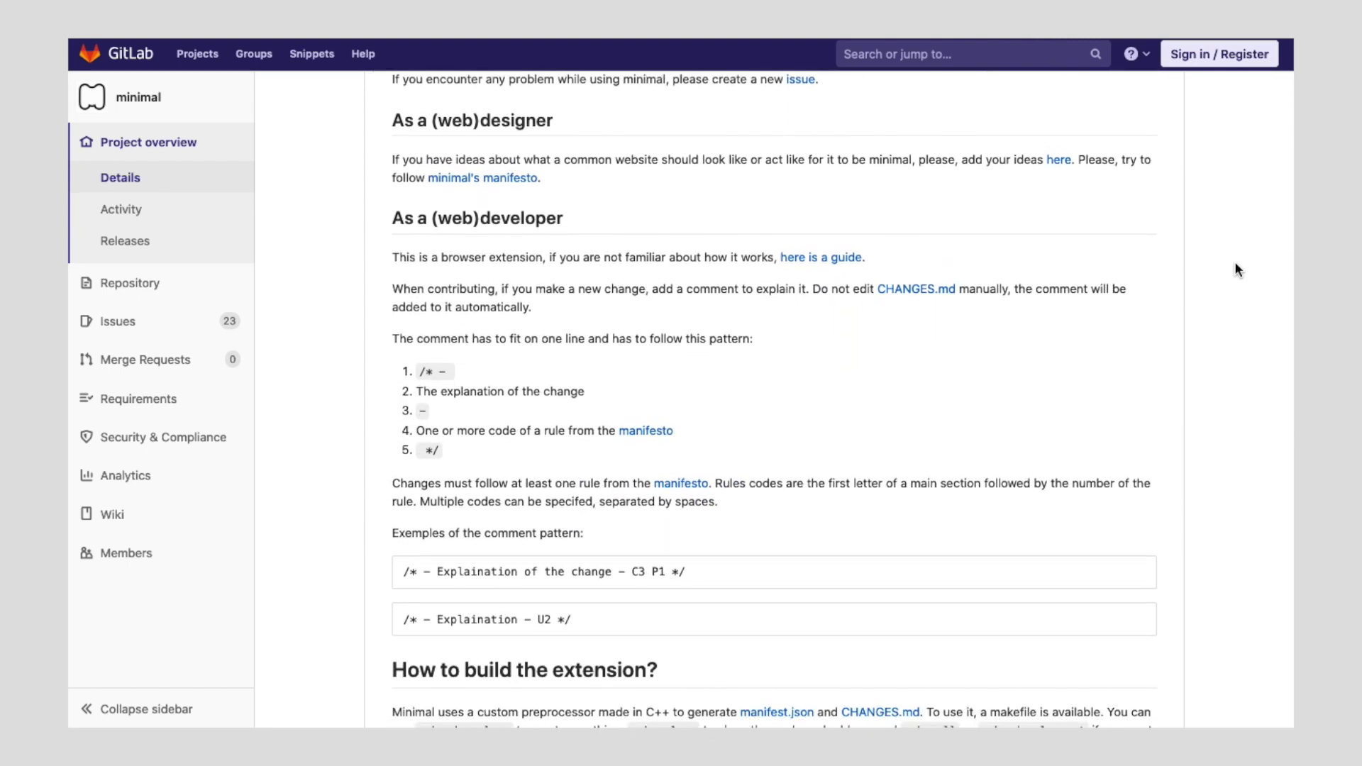
scroll(311, 235, up, 2)
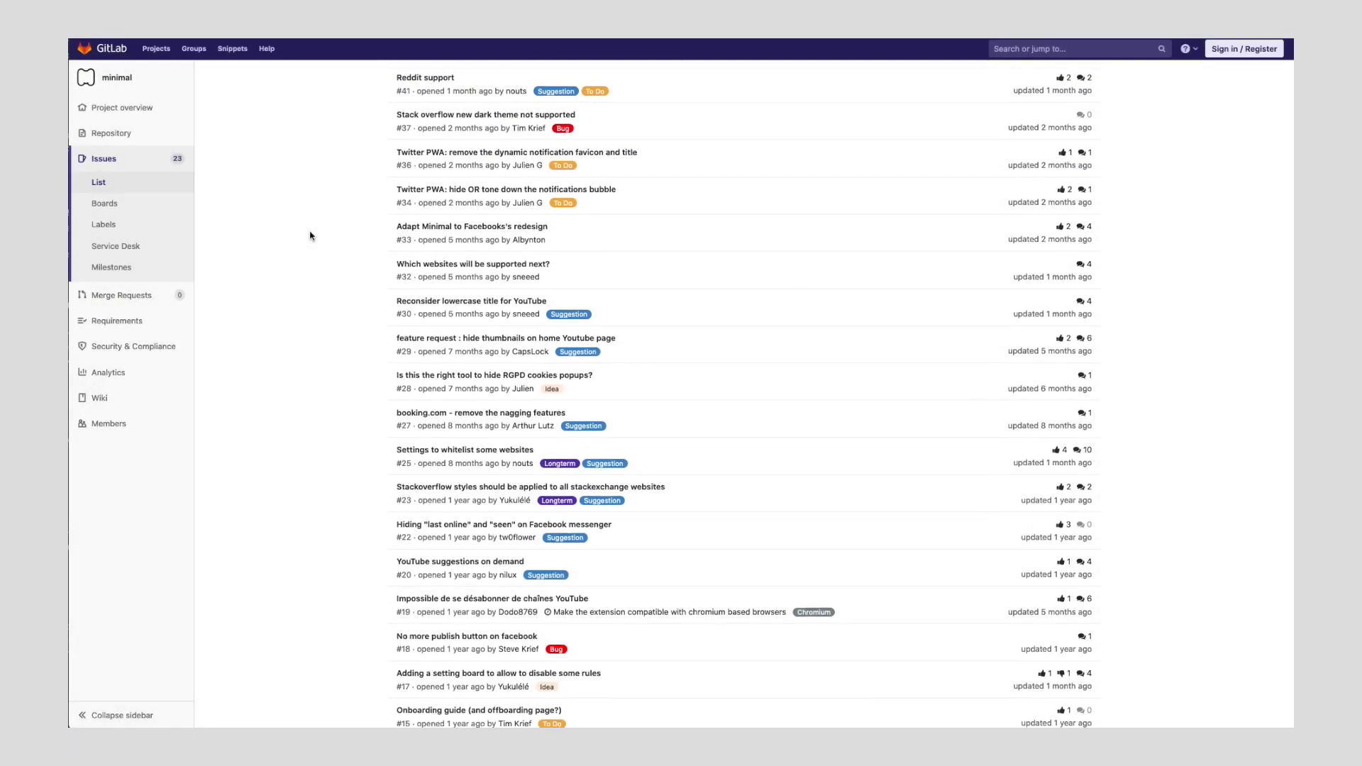
scroll(311, 235, up, 2)
scroll(311, 235, up, 1)
scroll(311, 234, up, 1)
scroll(310, 235, up, 1)
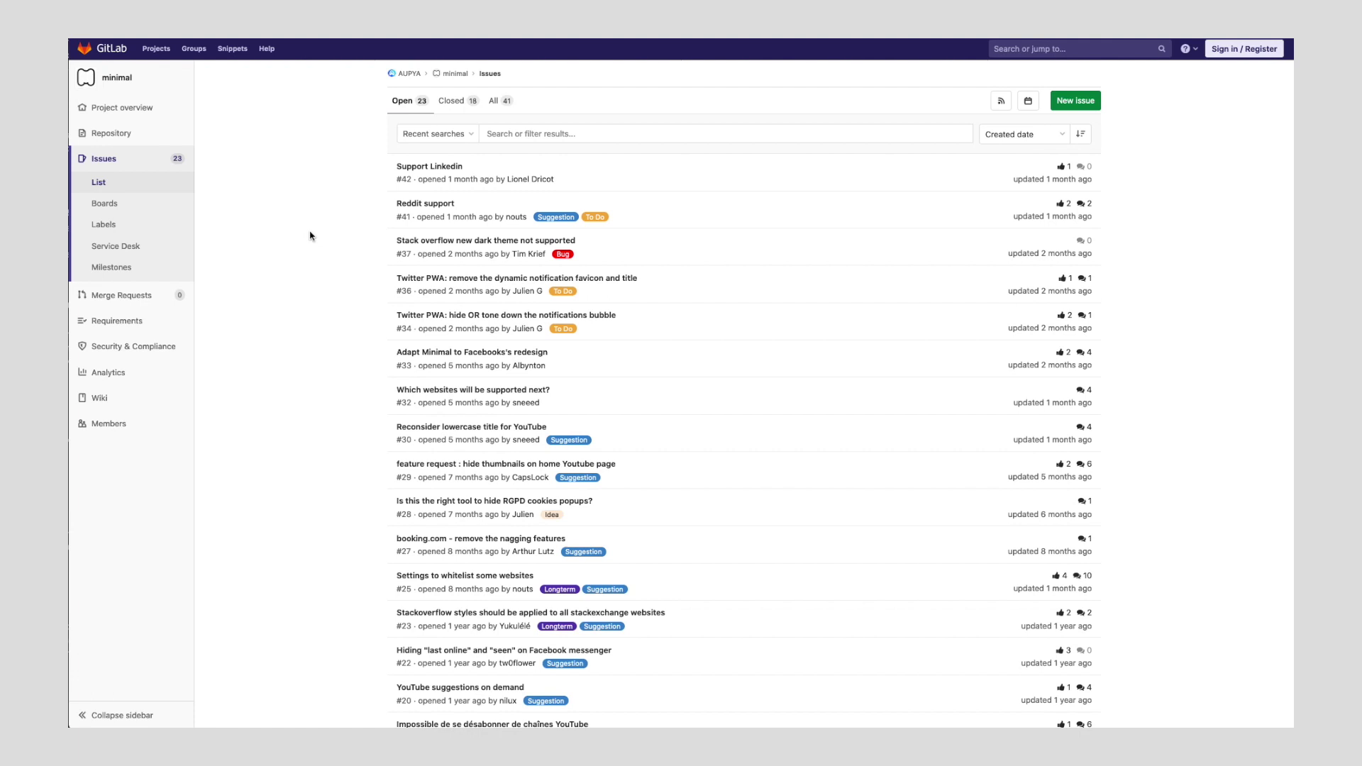